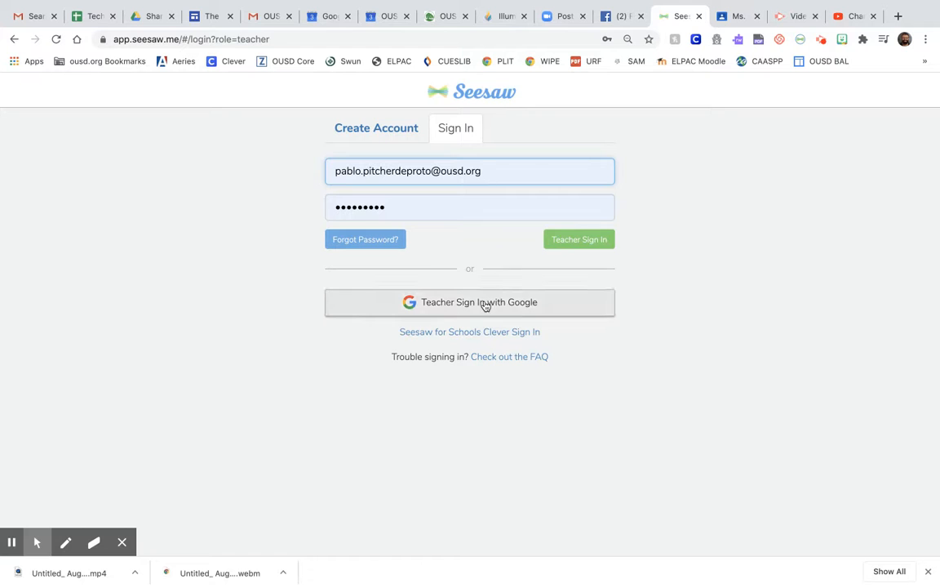
Sign in as a teacher with the Google account
{"action": "left_click", "coordinate": [485, 304]}
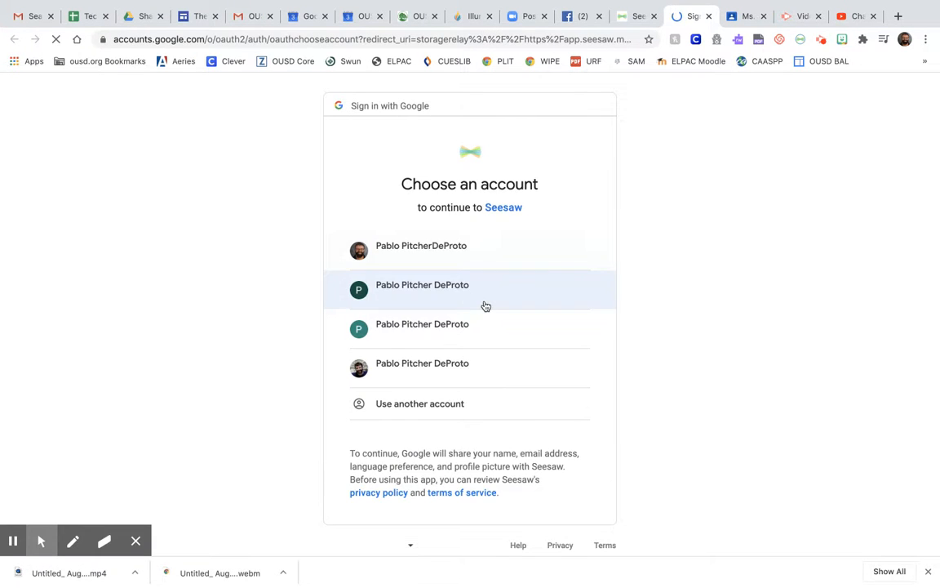
{"action": "left_click", "coordinate": [506, 266]}
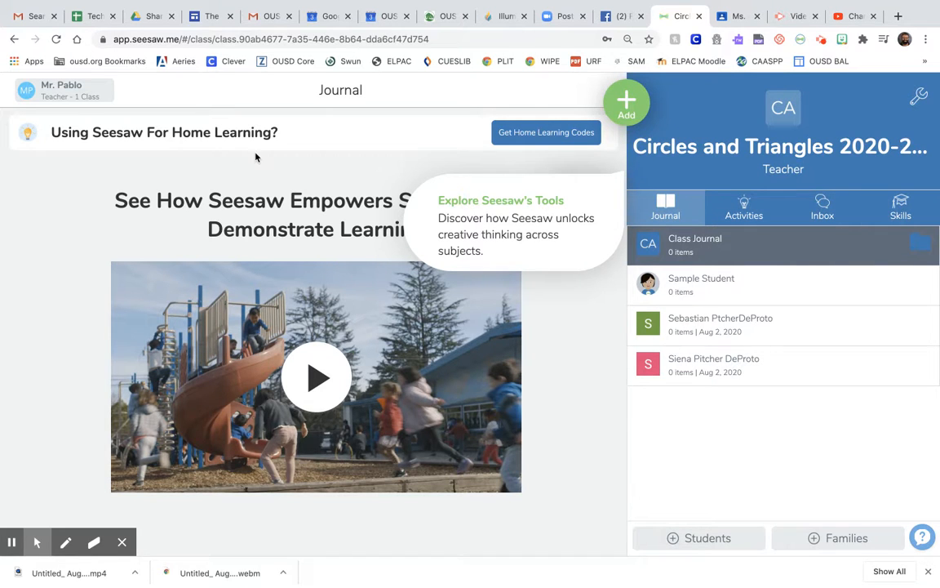
View the form for creating a new class and close it without creating one
{"action": "left_click", "coordinate": [96, 85]}
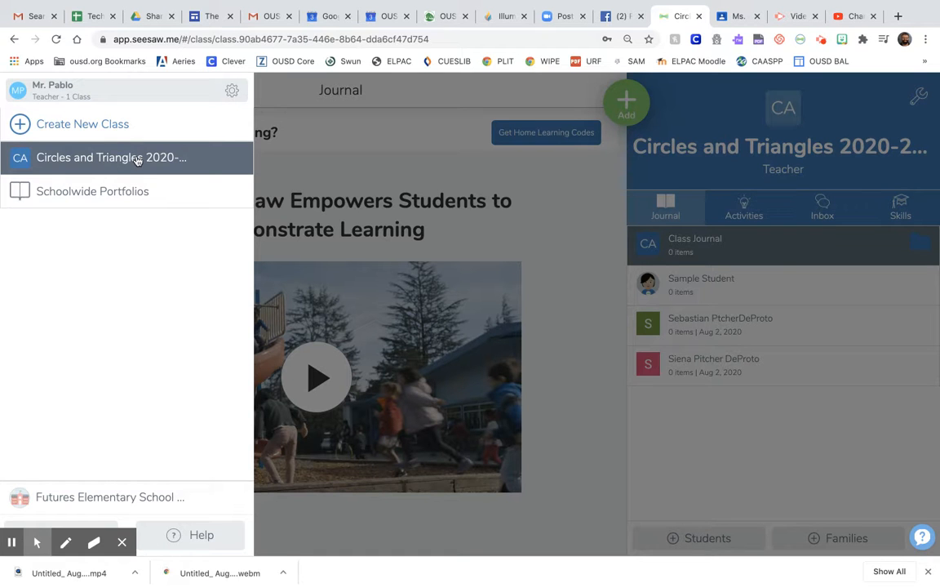
{"action": "left_click", "coordinate": [92, 124]}
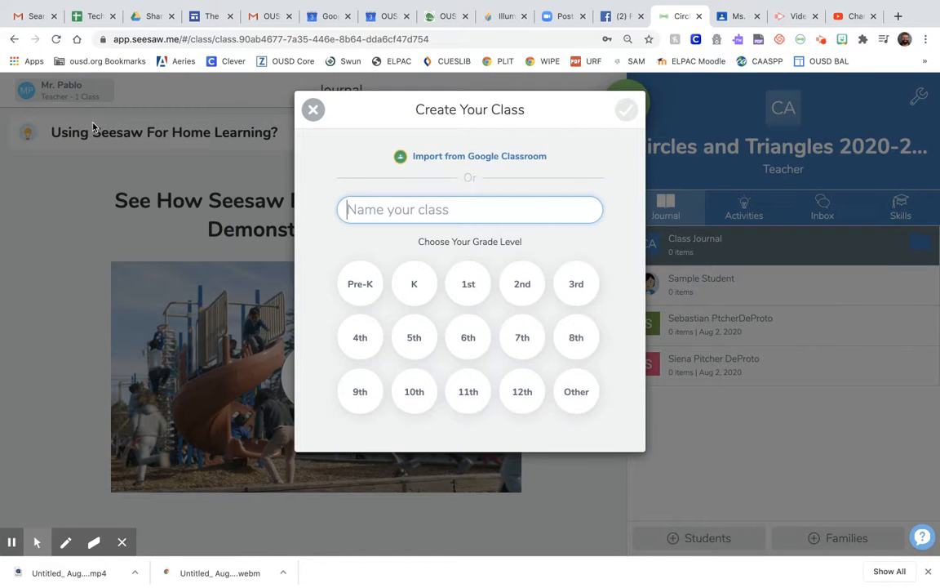
{"action": "left_click", "coordinate": [313, 110]}
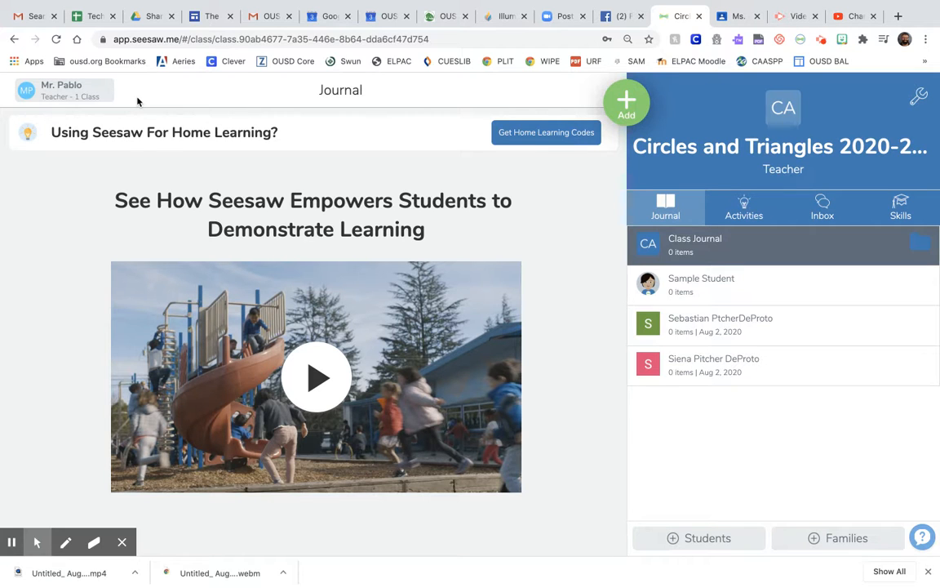
Find the "All About Me" activity among the 2nd-grade community activities in the Activity Library and open its details
{"action": "left_click", "coordinate": [626, 102]}
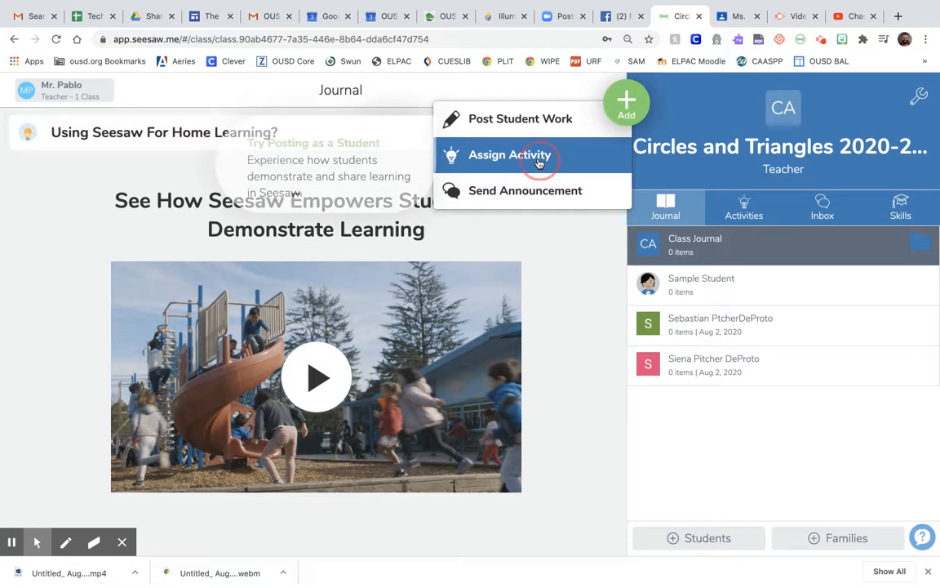
{"action": "left_click", "coordinate": [537, 159]}
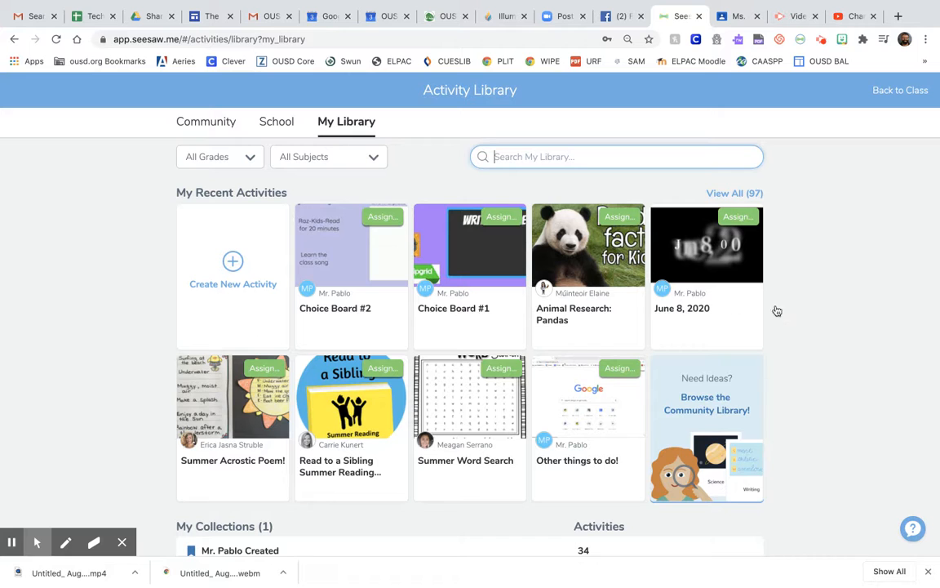
{"action": "left_click", "coordinate": [214, 124]}
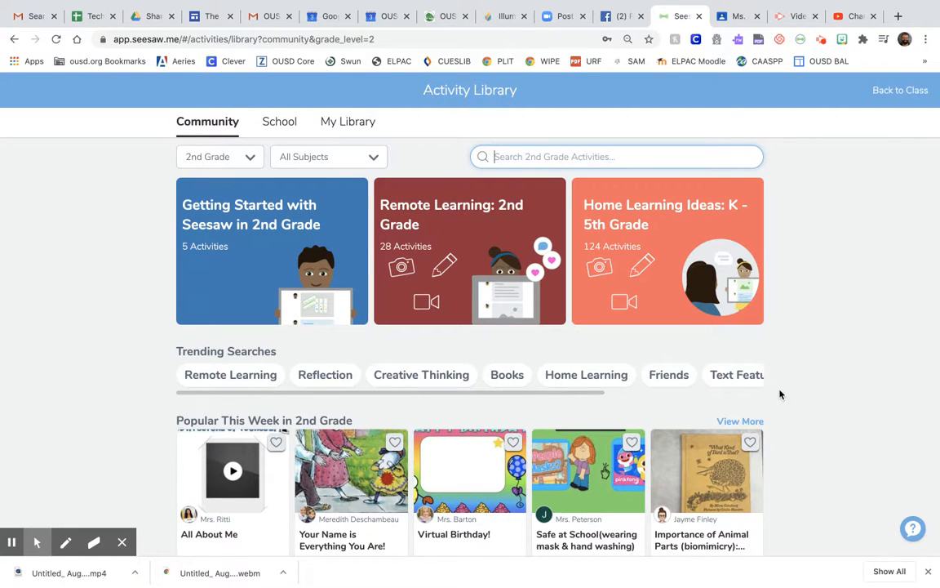
{"action": "scroll", "coordinate": [430, 479], "scroll_direction": "down", "scroll_amount": 2}
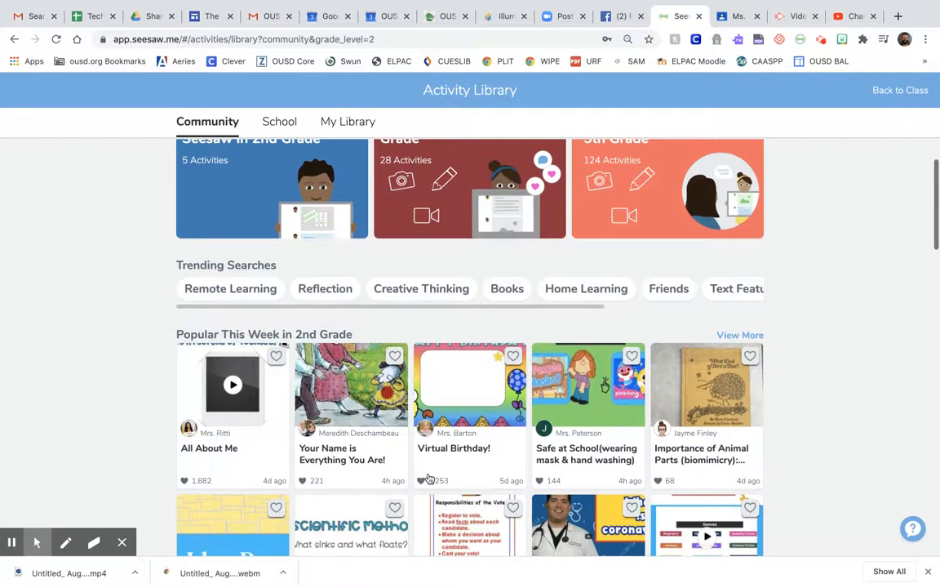
{"action": "left_click", "coordinate": [234, 445]}
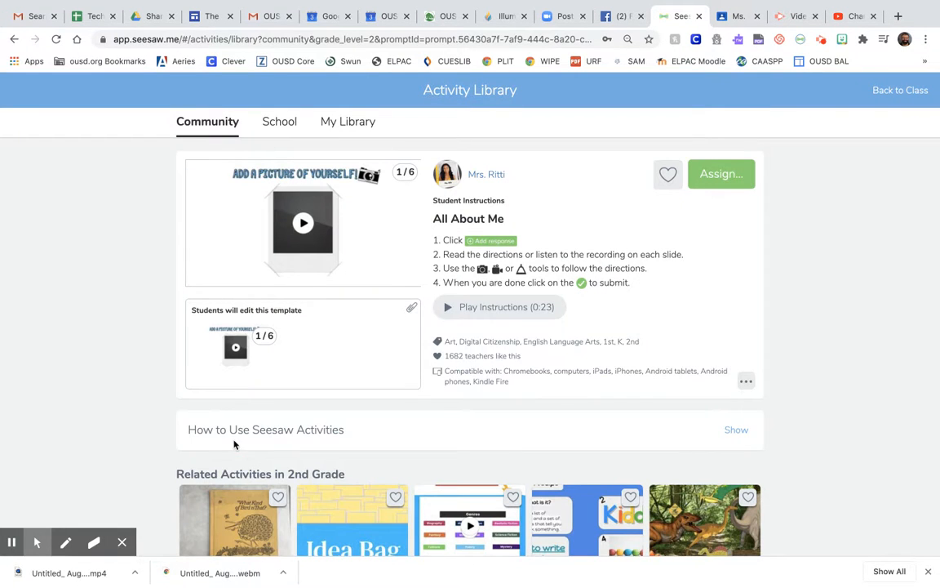
Check the class assignment options of "All About Me" without assigning it, and preview its first page at full size
{"action": "left_click", "coordinate": [735, 176]}
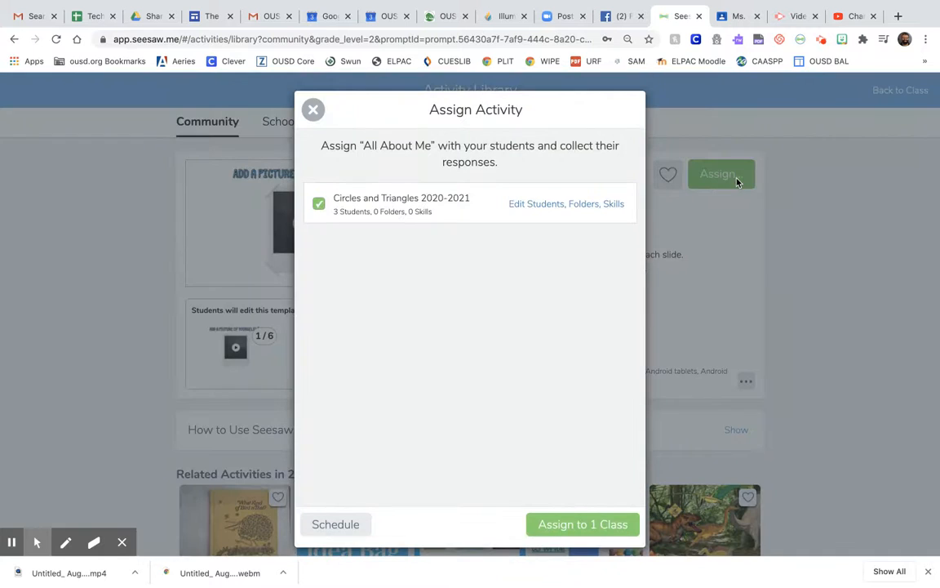
{"action": "left_click", "coordinate": [313, 110]}
{"action": "left_click", "coordinate": [351, 244]}
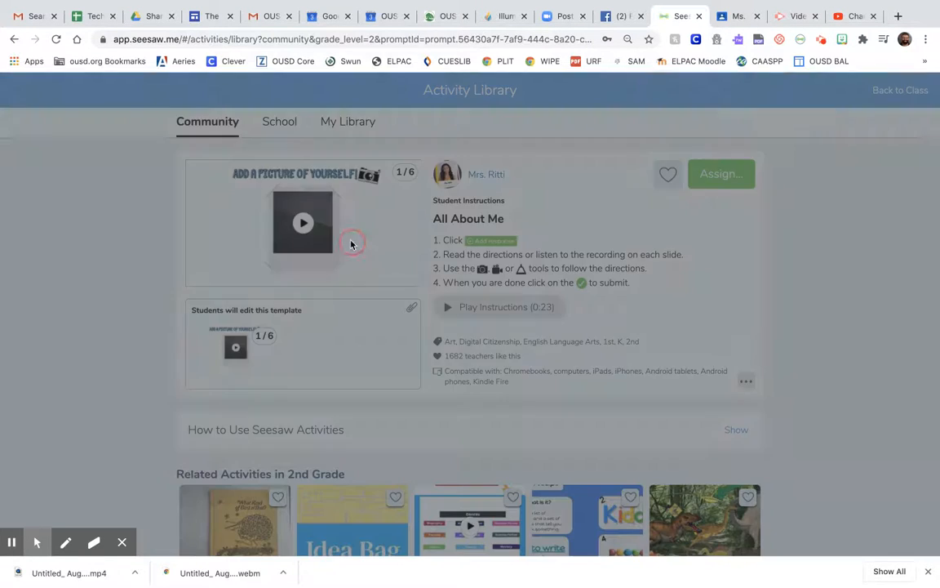
{"action": "left_click", "coordinate": [478, 295]}
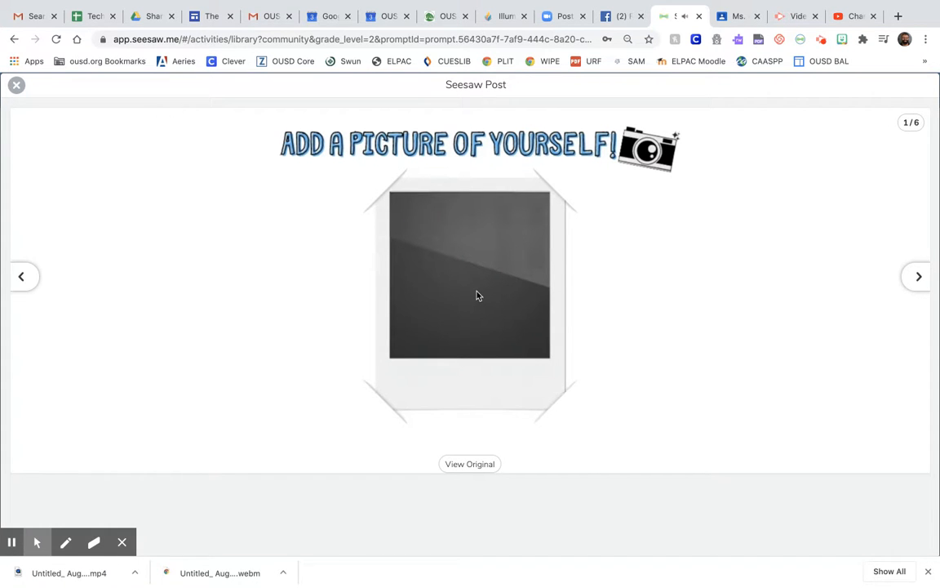
{"action": "left_click", "coordinate": [16, 85]}
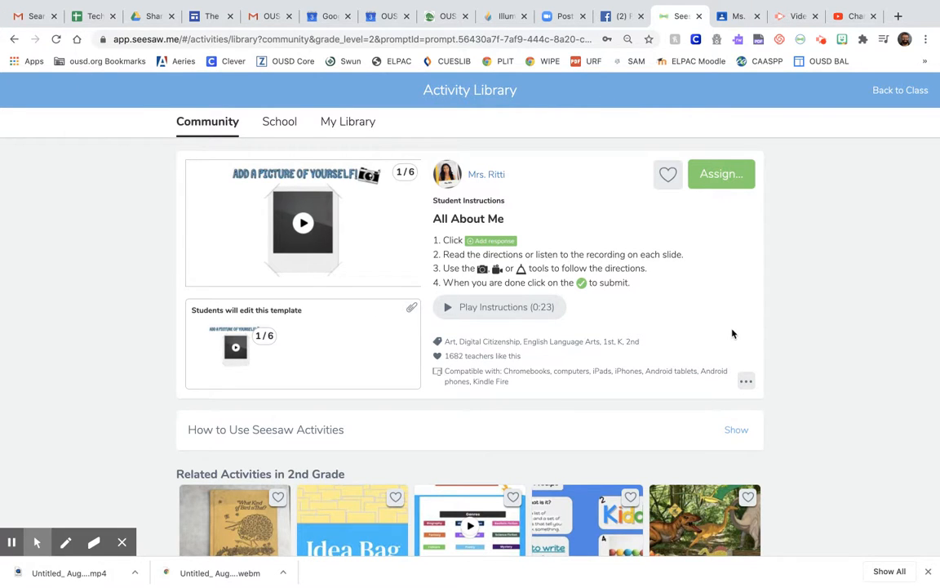
Return to the class and view the template of its assigned "Choice Board #1" activity
{"action": "left_click", "coordinate": [901, 91]}
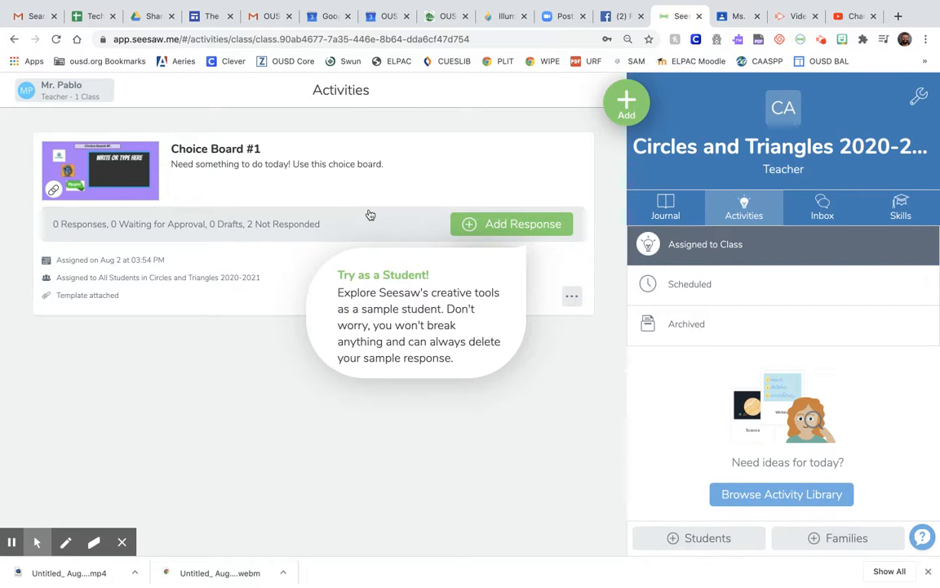
{"action": "left_click", "coordinate": [84, 166]}
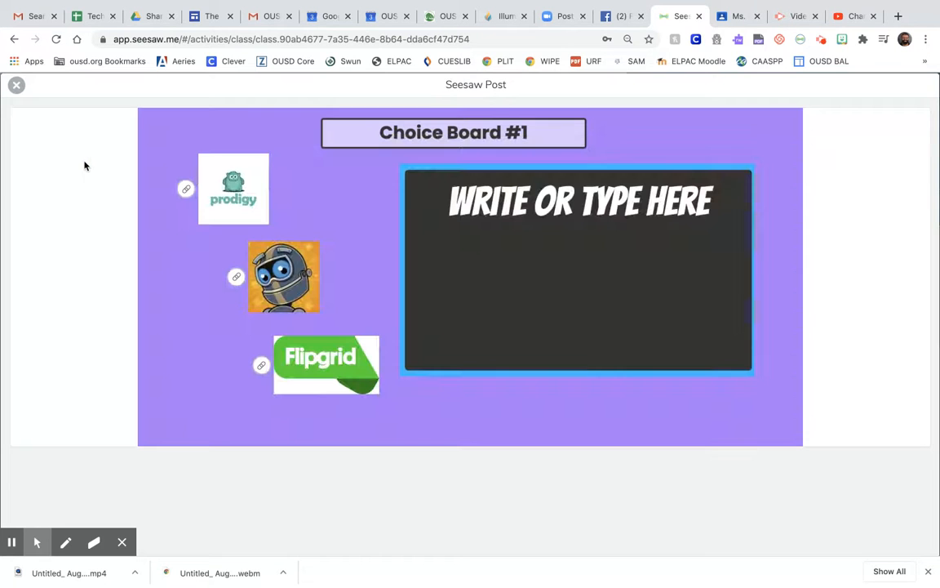
{"action": "mouse_move", "coordinate": [309, 270]}
{"action": "mouse_move", "coordinate": [353, 352]}
{"action": "left_click", "coordinate": [16, 85]}
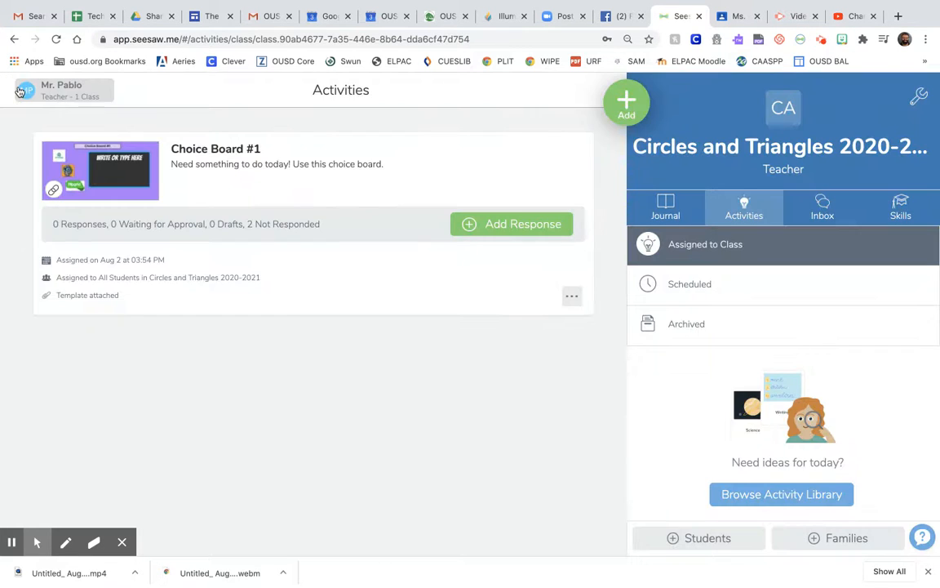
Start a new activity in My Library and name it "Writers Workshop"
{"action": "left_click", "coordinate": [631, 106]}
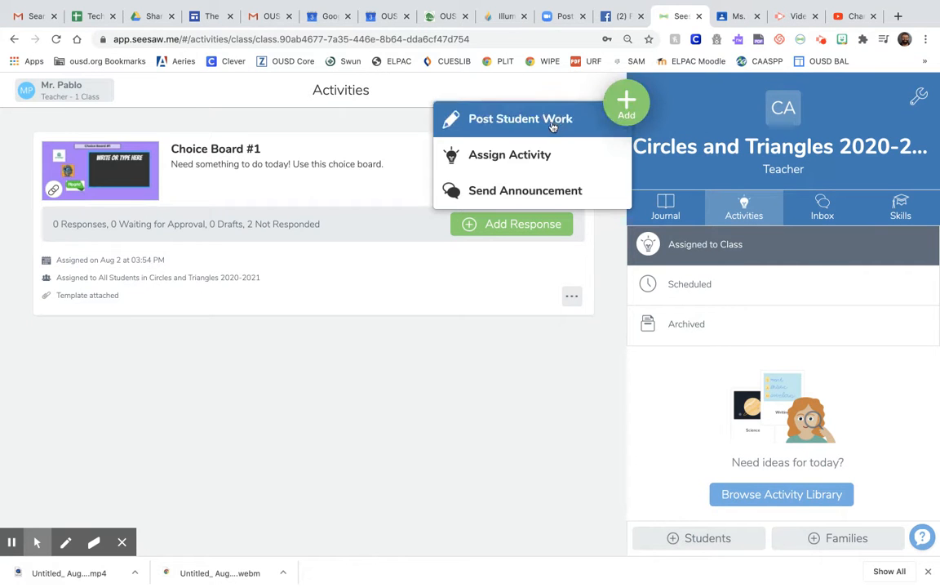
{"action": "left_click", "coordinate": [544, 156]}
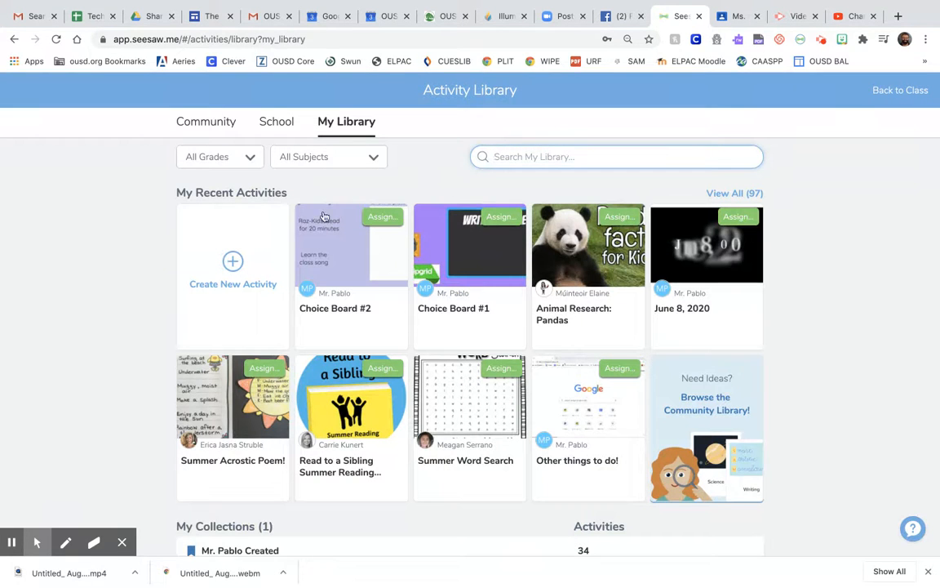
{"action": "left_click", "coordinate": [237, 267]}
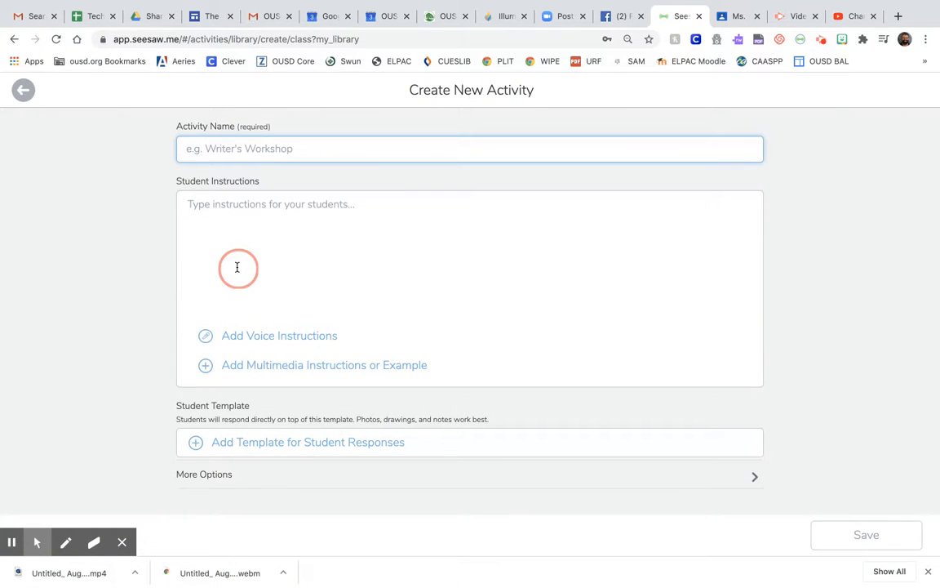
{"action": "type", "text": "Writers Workshop"}
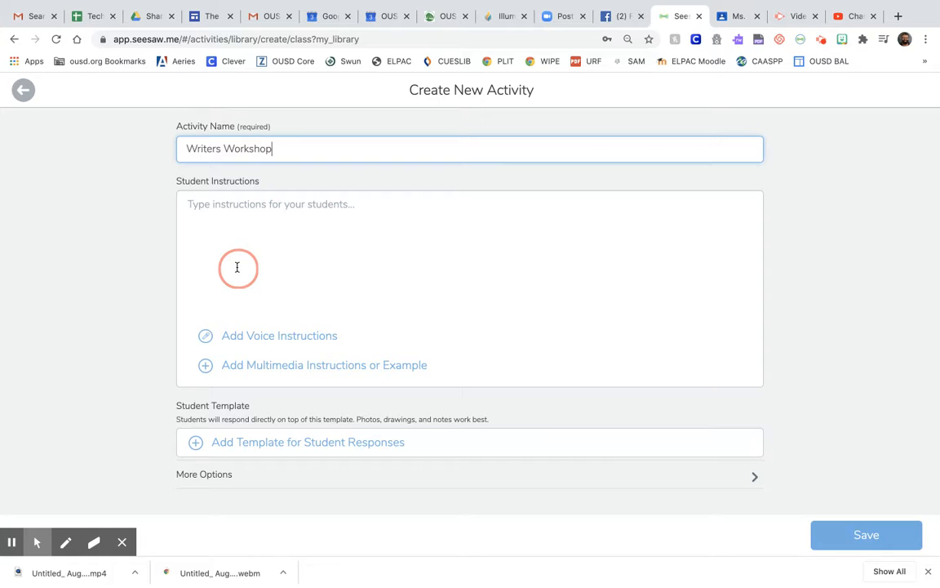
Enter the student instructions "Please write today a narrative about what you did this morning."
{"action": "left_click", "coordinate": [304, 209]}
{"action": "type", "text": "Please write today"}
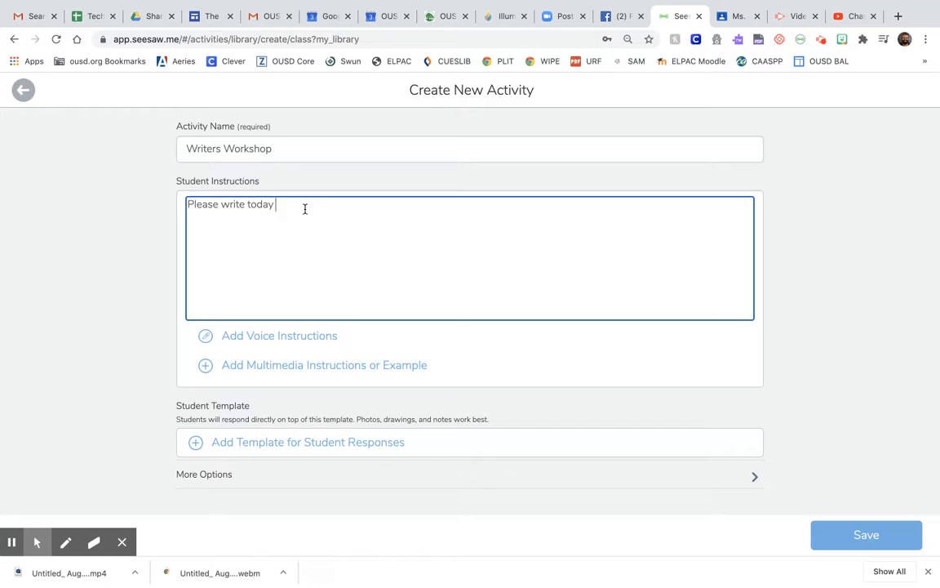
{"action": "type", "text": " a narrative about what you did this morning."}
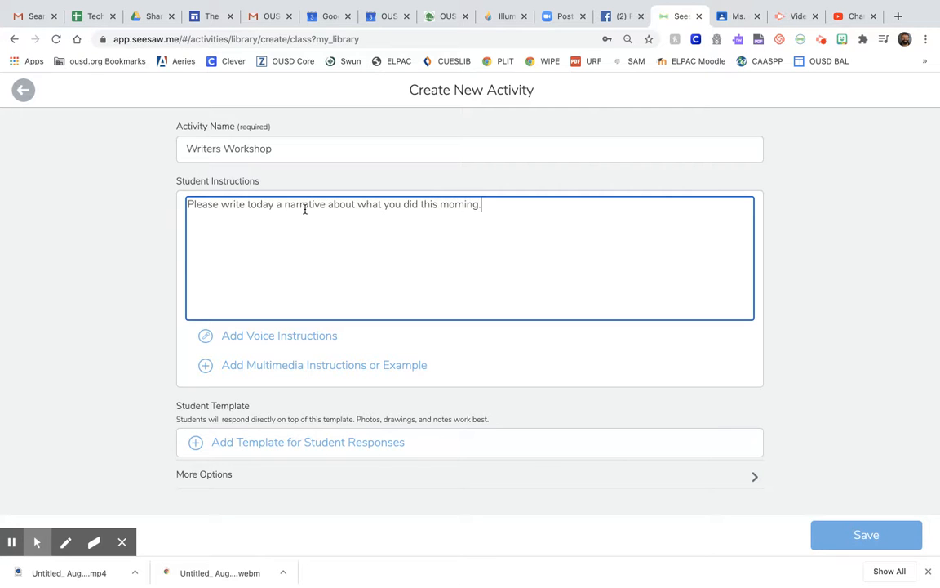
Record a voice instruction of about 4 seconds for the activity and look over the item types available for multimedia instructions
{"action": "left_click", "coordinate": [275, 338]}
{"action": "left_click", "coordinate": [471, 343]}
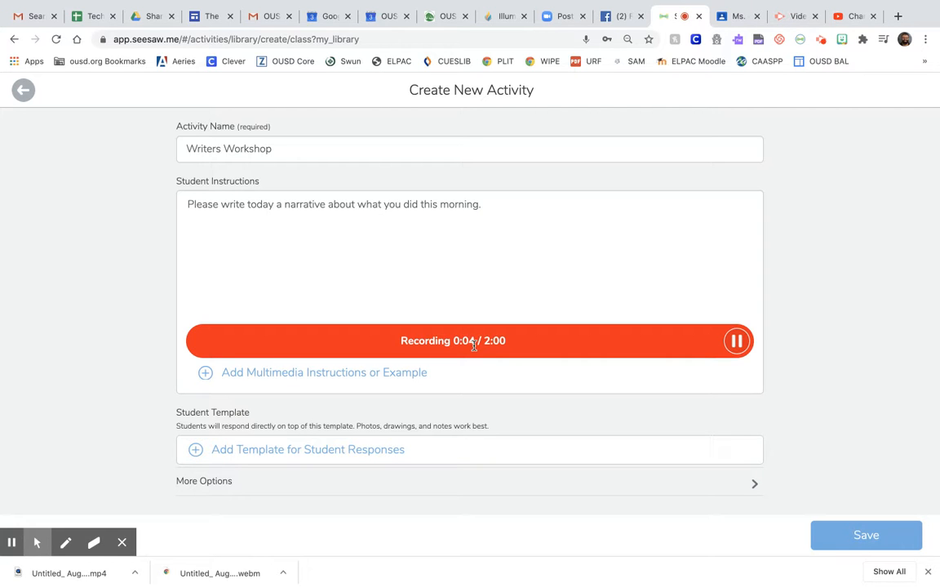
{"action": "left_click", "coordinate": [738, 339]}
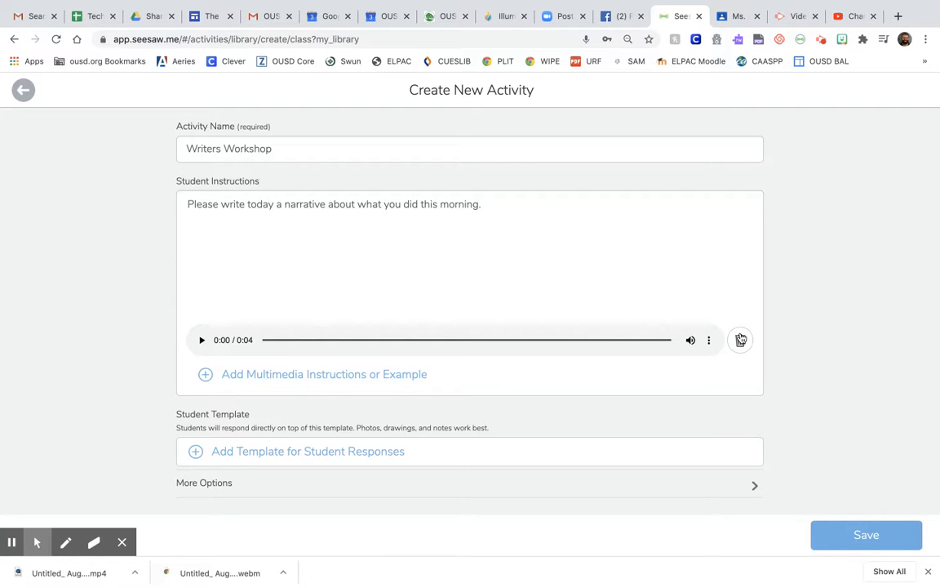
{"action": "left_click", "coordinate": [328, 375]}
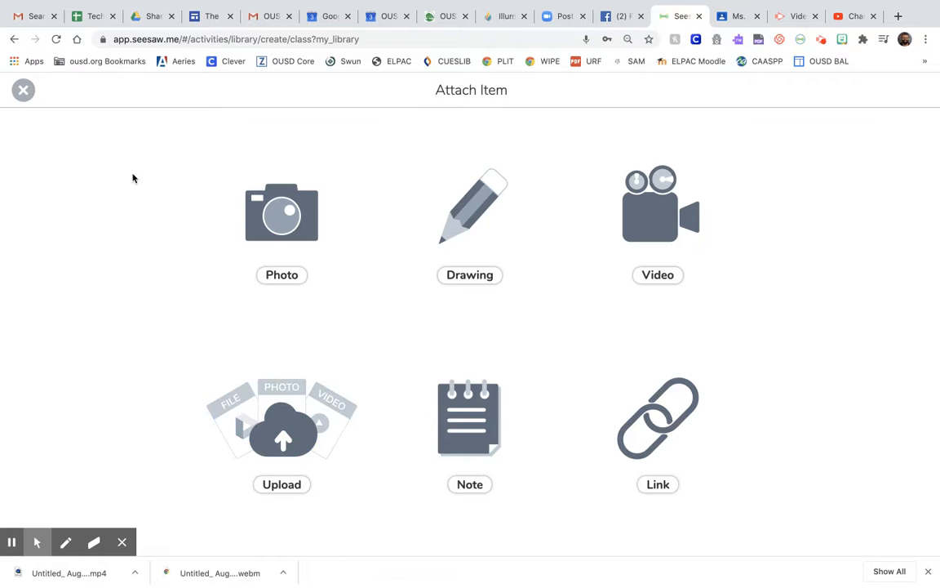
{"action": "left_click", "coordinate": [25, 97]}
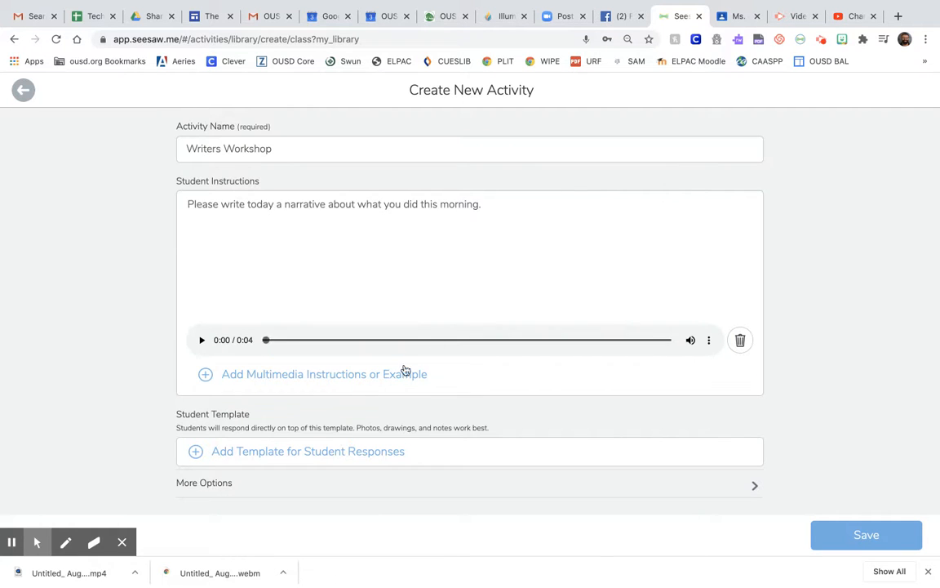
Start a drawing template for student responses and add a text label reading "Type your answer here"
{"action": "left_click", "coordinate": [369, 459]}
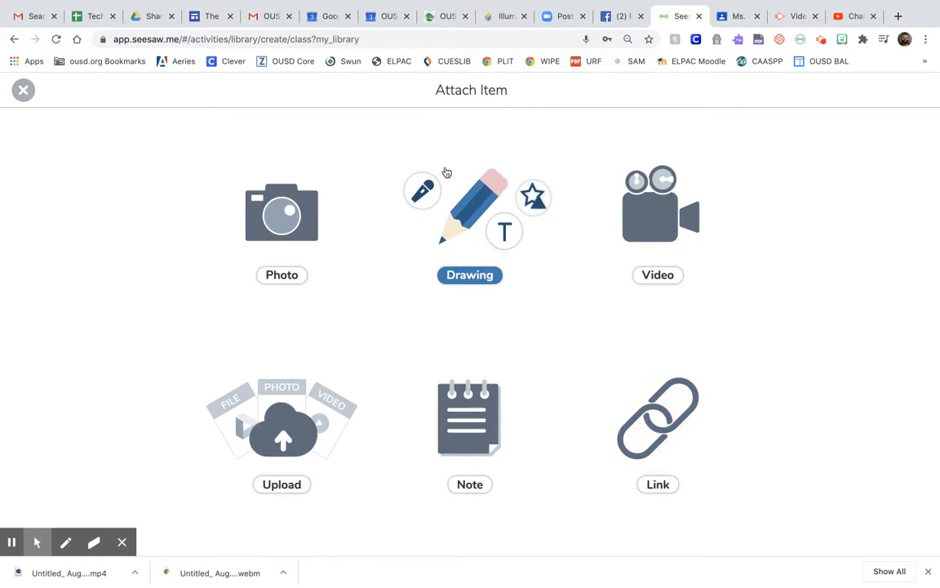
{"action": "left_click", "coordinate": [459, 191]}
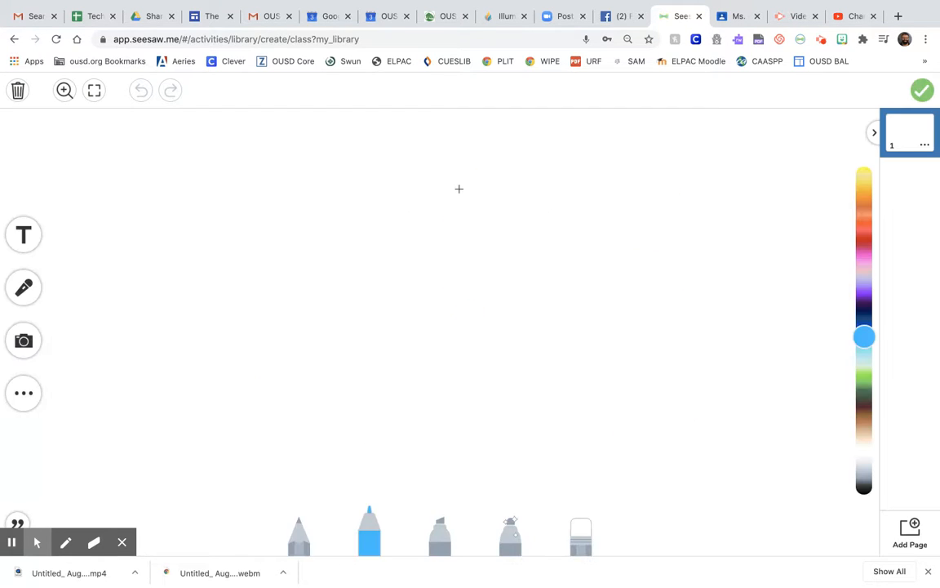
{"action": "left_click", "coordinate": [25, 236]}
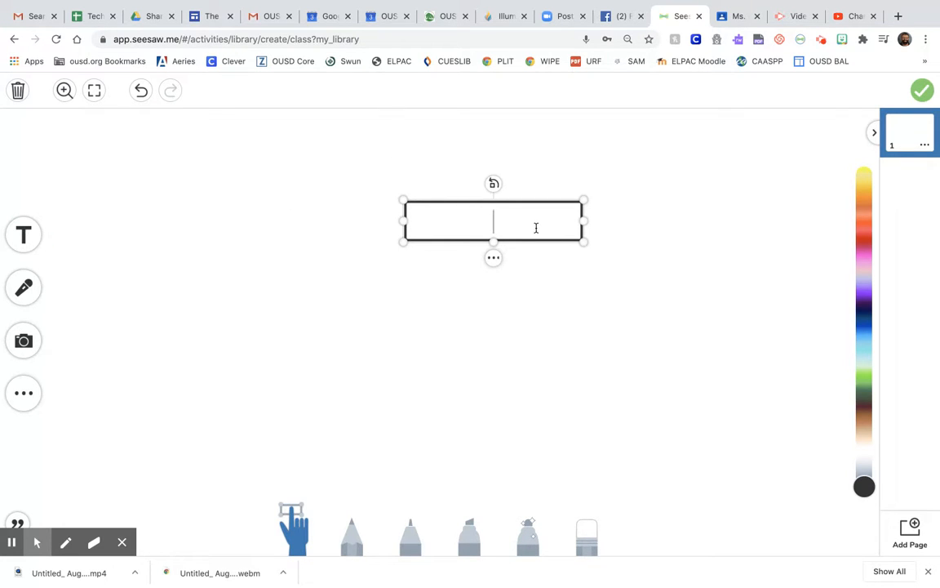
{"action": "type", "text": "Typed"}
{"action": "key", "text": "BackSpace"}
{"action": "type", "text": "y"}
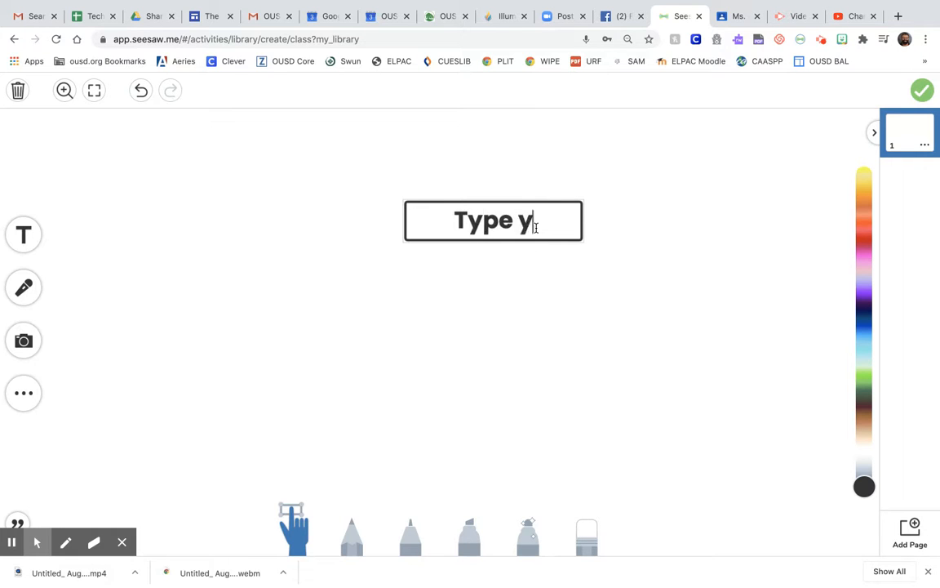
{"action": "type", "text": "our answer here"}
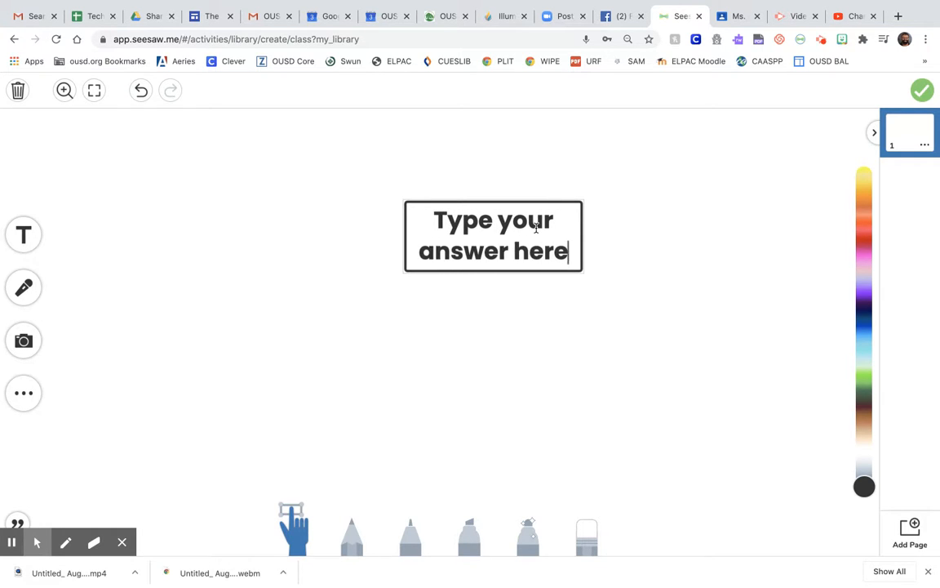
Widen the "Type your answer here" label so it fits on one line and move it to the upper middle of the page
{"action": "left_click", "coordinate": [715, 202]}
{"action": "left_click_drag", "start_coordinate": [581, 235], "coordinate": [756, 232]}
{"action": "left_click_drag", "start_coordinate": [721, 203], "coordinate": [558, 133]}
Add an empty text box as the answer area, enlarge it to be wider than the label, and place it directly below
{"action": "left_click", "coordinate": [24, 235]}
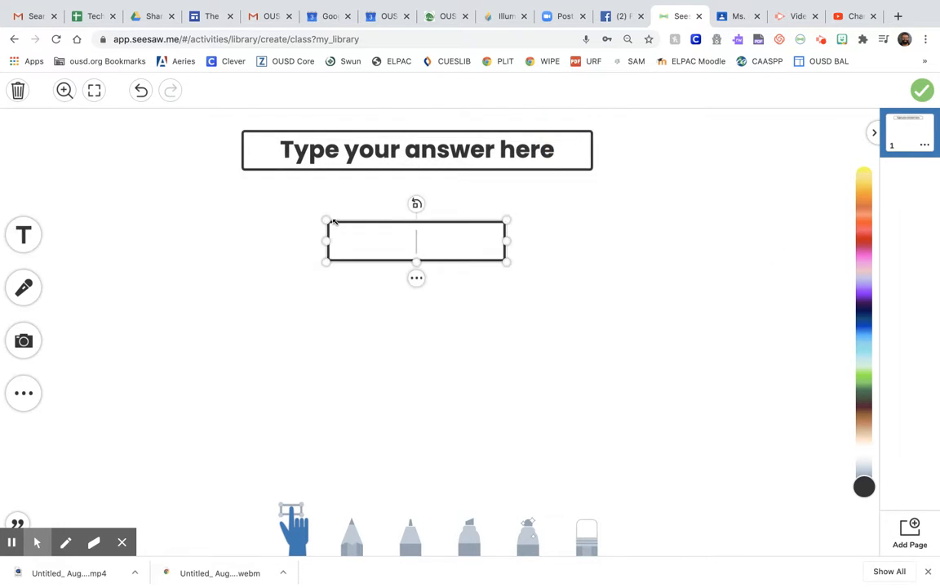
{"action": "left_click_drag", "start_coordinate": [416, 260], "coordinate": [433, 463]}
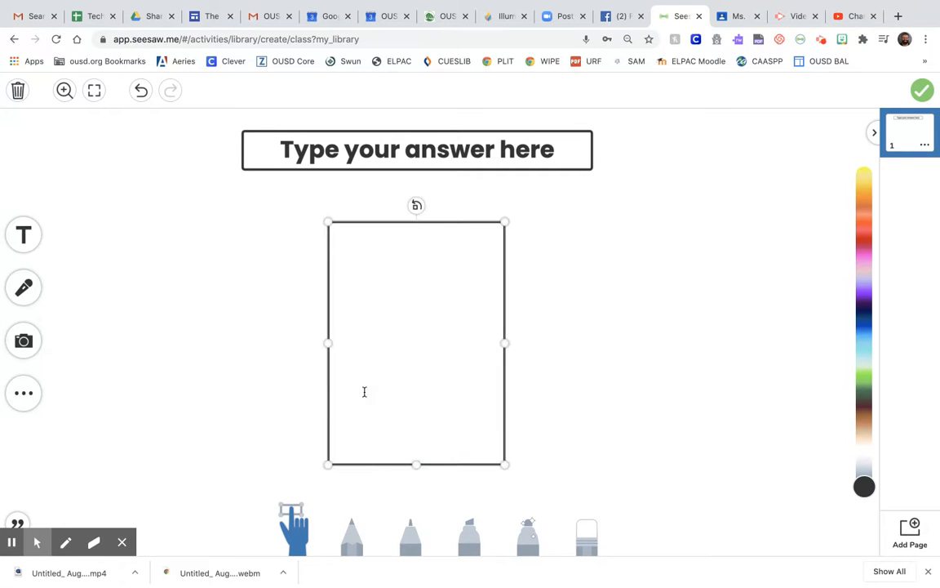
{"action": "left_click_drag", "start_coordinate": [329, 347], "coordinate": [284, 344]}
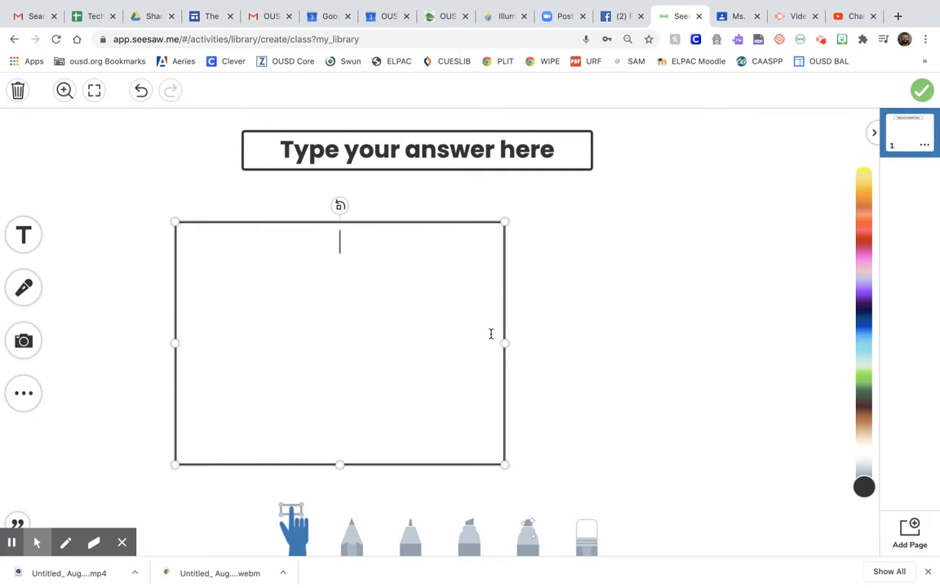
{"action": "left_click_drag", "start_coordinate": [504, 343], "coordinate": [656, 347]}
{"action": "left_click", "coordinate": [574, 223]}
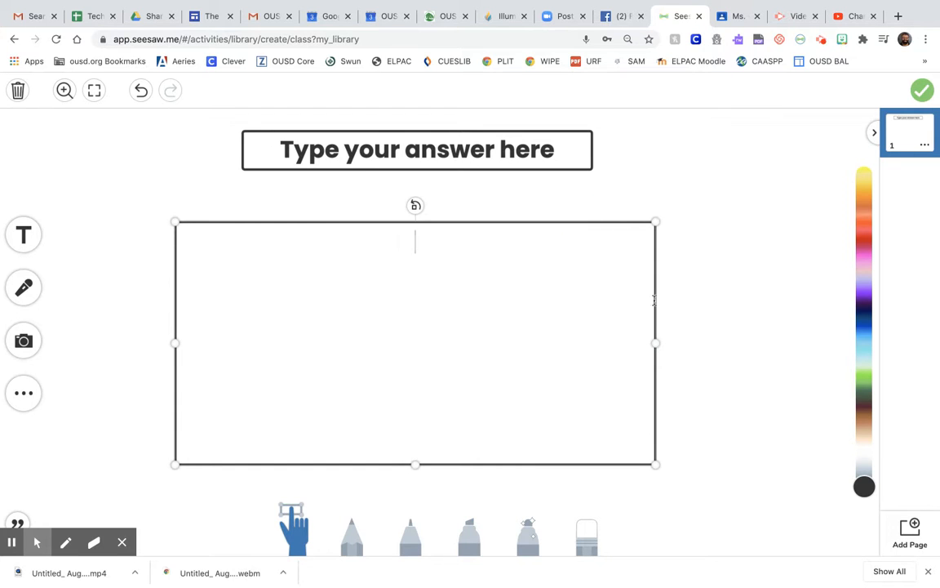
{"action": "left_click", "coordinate": [682, 306]}
{"action": "left_click_drag", "start_coordinate": [654, 308], "coordinate": [650, 271]}
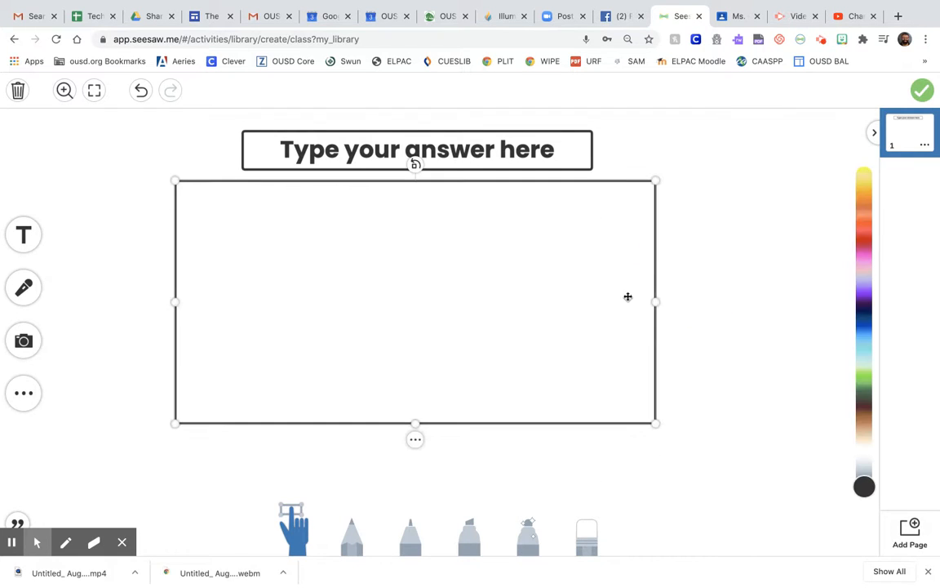
Handwrite "Today" inside the answer box with the pencil and sketch a stick figure beside it
{"action": "left_click", "coordinate": [353, 532]}
{"action": "mouse_move", "coordinate": [216, 197]}
{"action": "left_mouse_down"}
{"action": "mouse_move", "coordinate": [250, 195]}
{"action": "mouse_move", "coordinate": [231, 199]}
{"action": "mouse_move", "coordinate": [230, 228]}
{"action": "mouse_move", "coordinate": [266, 231]}
{"action": "mouse_move", "coordinate": [273, 202]}
{"action": "mouse_move", "coordinate": [281, 231]}
{"action": "mouse_move", "coordinate": [294, 227]}
{"action": "mouse_move", "coordinate": [295, 235]}
{"action": "mouse_move", "coordinate": [315, 218]}
{"action": "mouse_move", "coordinate": [276, 267]}
{"action": "left_mouse_up"}
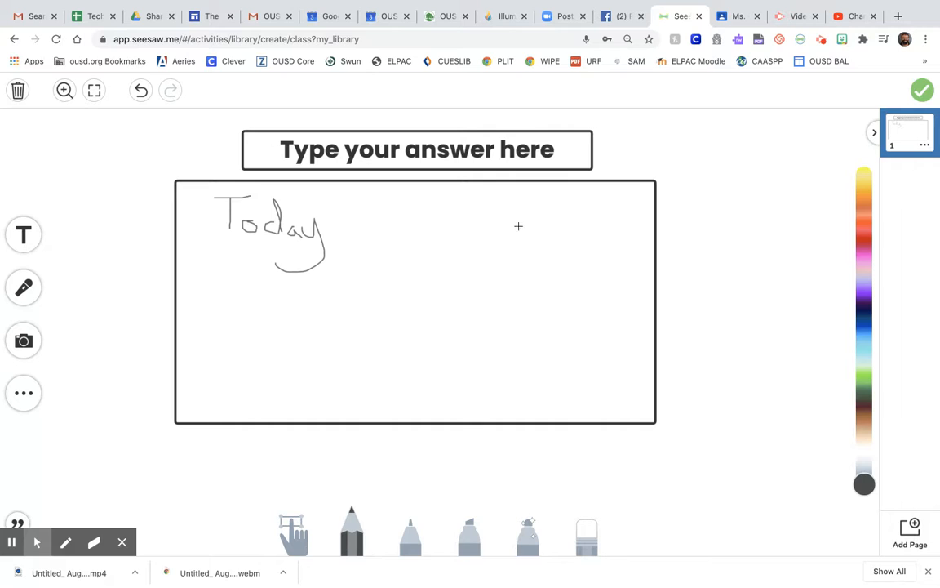
{"action": "mouse_move", "coordinate": [588, 222]}
{"action": "left_mouse_down"}
{"action": "mouse_move", "coordinate": [540, 244]}
{"action": "mouse_move", "coordinate": [582, 232]}
{"action": "mouse_move", "coordinate": [537, 324]}
{"action": "left_mouse_up"}
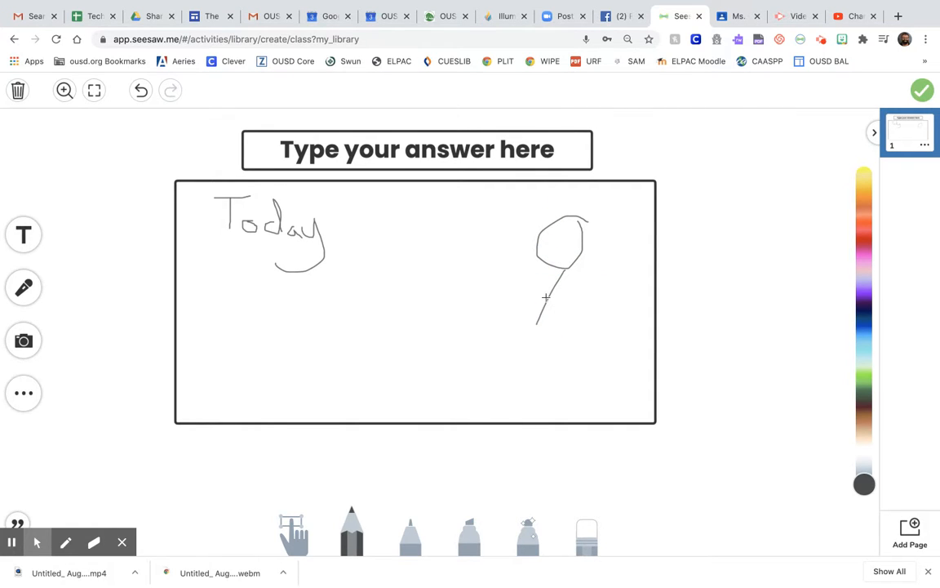
{"action": "mouse_move", "coordinate": [529, 279]}
{"action": "left_mouse_down"}
{"action": "mouse_move", "coordinate": [551, 298]}
{"action": "mouse_move", "coordinate": [598, 276]}
{"action": "left_mouse_up"}
Undo all the pencil strokes drawn in the answer box
{"action": "left_click", "coordinate": [140, 90]}
{"action": "left_click", "coordinate": [140, 90]}
{"action": "left_click", "coordinate": [140, 91]}
{"action": "left_click", "coordinate": [140, 91]}
{"action": "left_click", "coordinate": [141, 91]}
{"action": "left_click", "coordinate": [141, 90]}
{"action": "left_click", "coordinate": [141, 90]}
{"action": "left_click", "coordinate": [141, 91]}
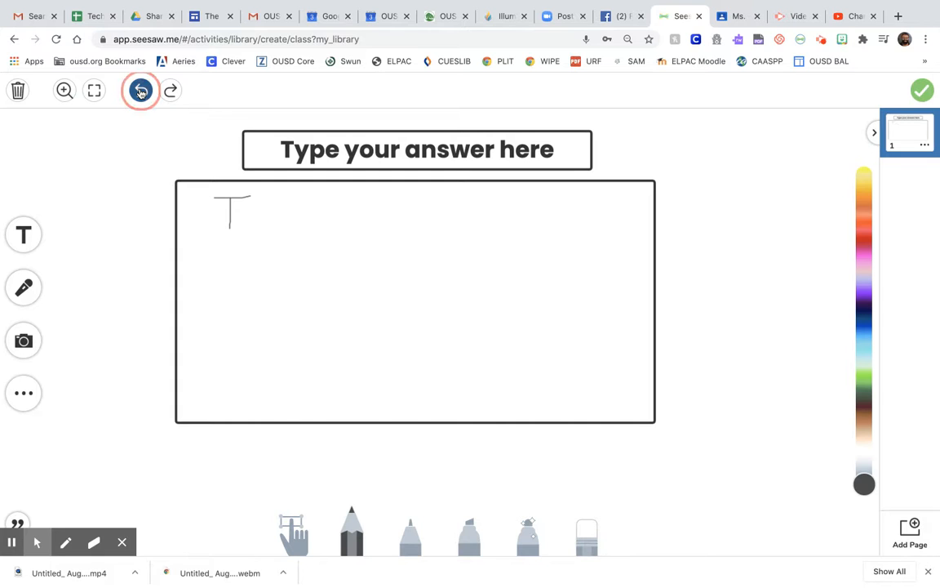
{"action": "left_click", "coordinate": [140, 91]}
{"action": "left_click", "coordinate": [140, 91]}
Attach the finished template to the Writers Workshop activity and save the activity
{"action": "left_click", "coordinate": [923, 90]}
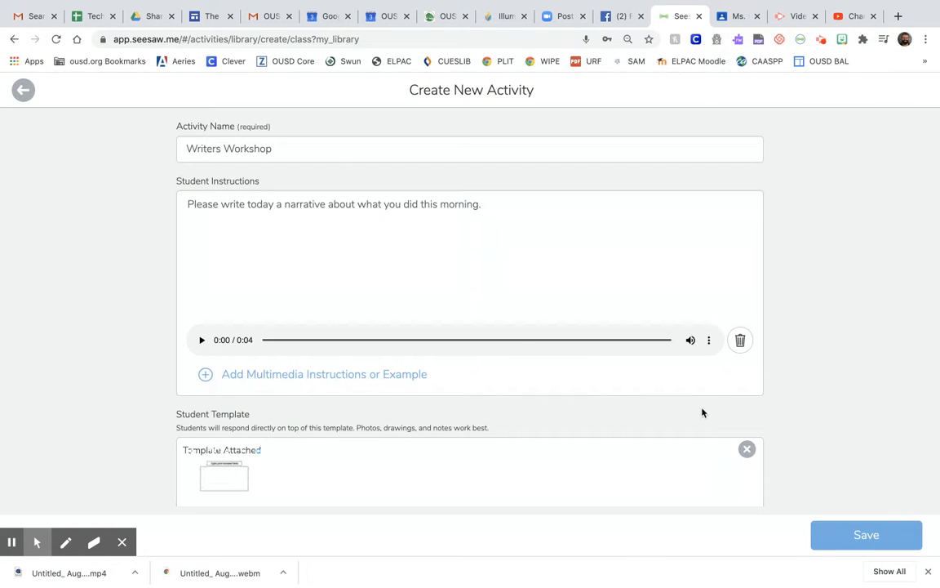
{"action": "left_click", "coordinate": [875, 542]}
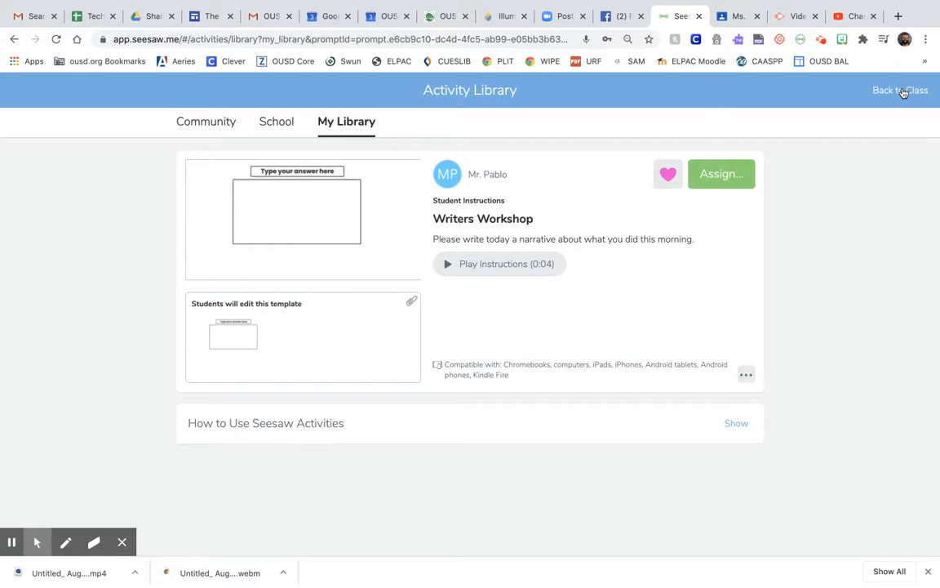
Assign the Writers Workshop activity to the class Circles and Triangles 2020-2021 and dismiss the confirmation
{"action": "left_click", "coordinate": [731, 178]}
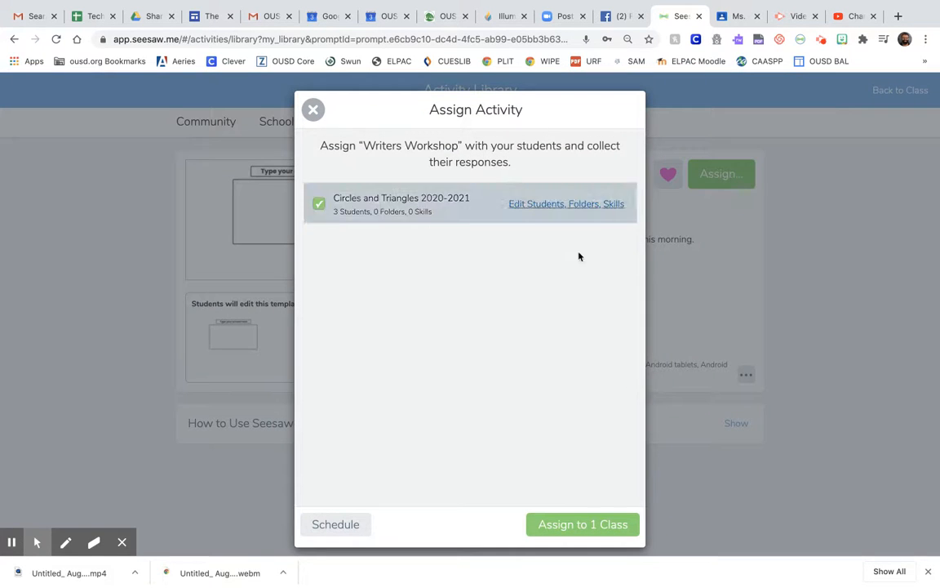
{"action": "left_click", "coordinate": [584, 527]}
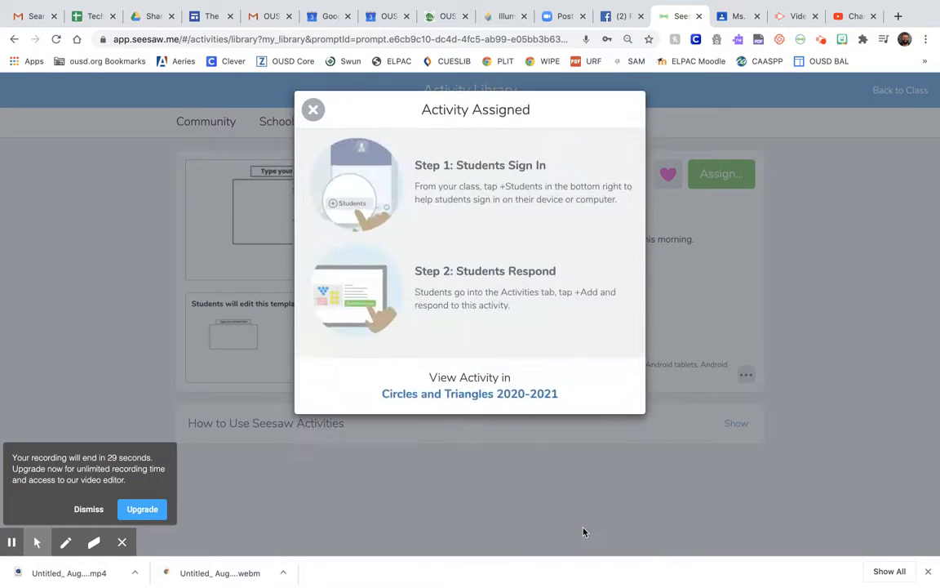
{"action": "left_click", "coordinate": [312, 109]}
Return to the class activities and check which students a Writers Workshop response can be added for
{"action": "left_click", "coordinate": [902, 90]}
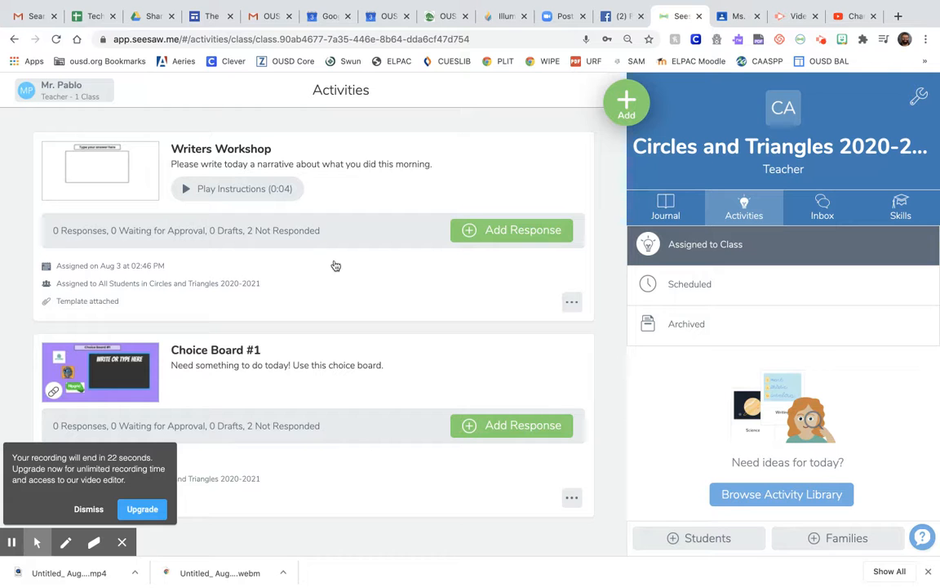
{"action": "left_click", "coordinate": [527, 232]}
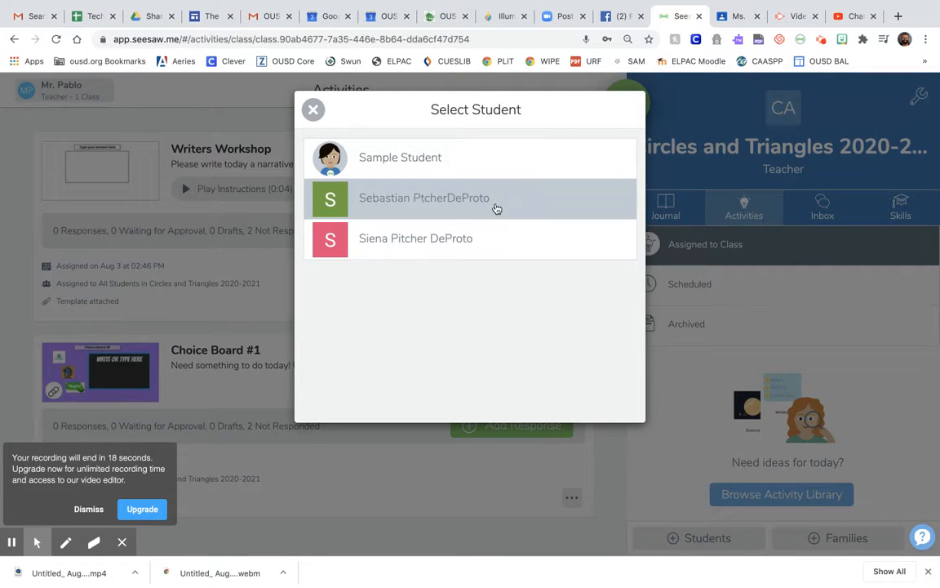
{"action": "left_click", "coordinate": [313, 110]}
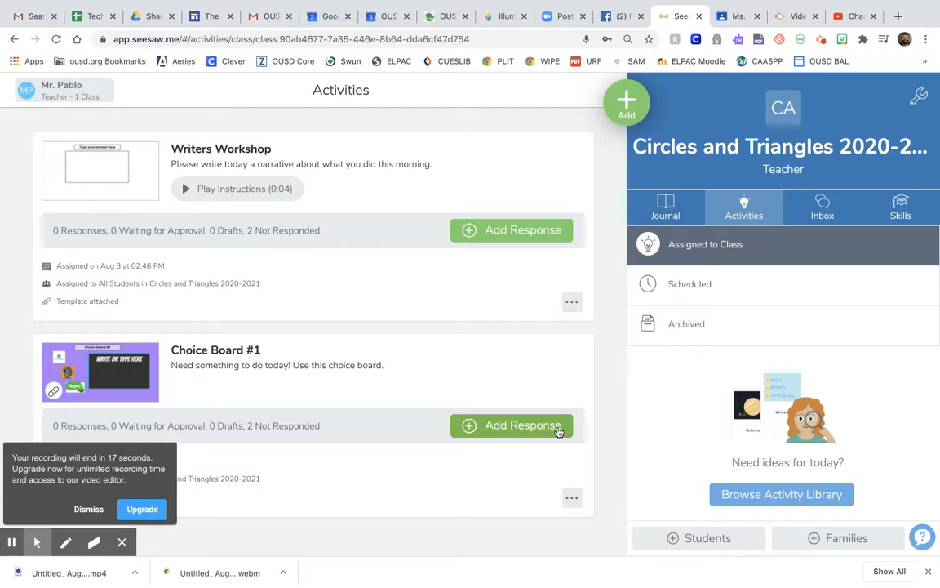